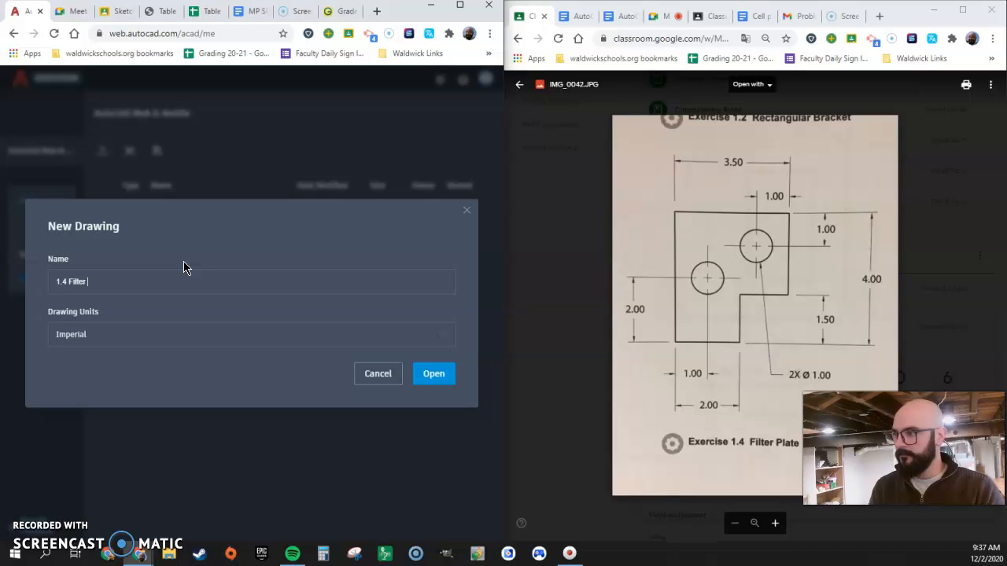
# Step: Name the new drawing 1.4 Filter Plate and open it with Imperial drawing units
pyautogui.press('BackSpace')
pyautogui.press('BackSpace')
pyautogui.write('te')
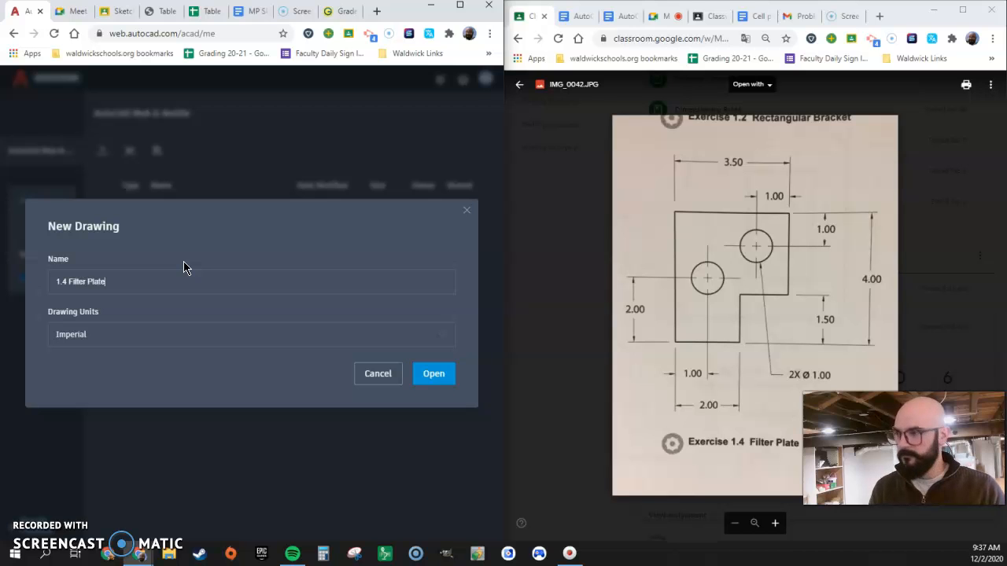
pyautogui.click(417, 377)
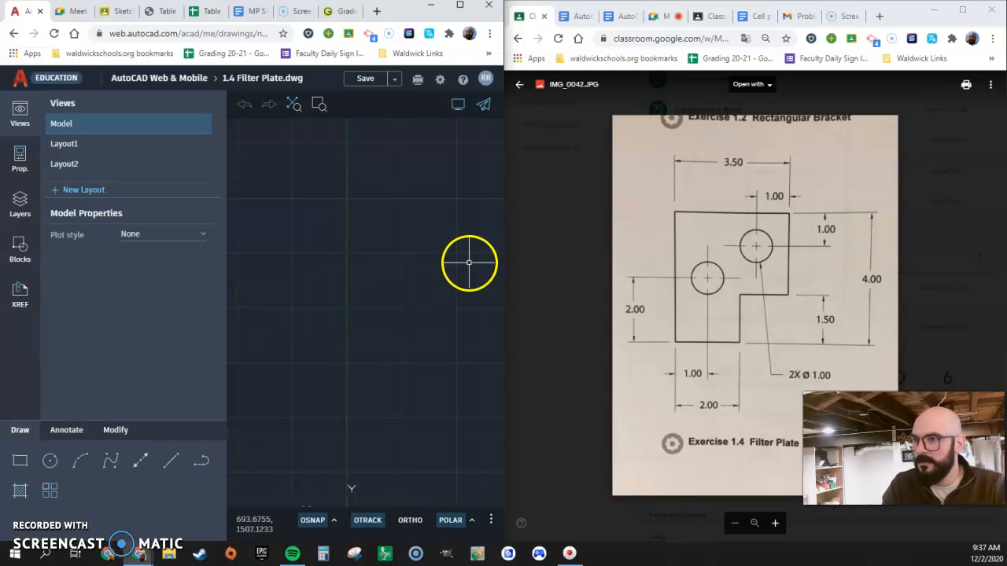
# Step: Resize the two browser windows so the drawing area is wider, and reopen the reference image IMG_0042.JPG beside it
pyautogui.moveTo(504, 253); pyautogui.dragTo(640, 250)
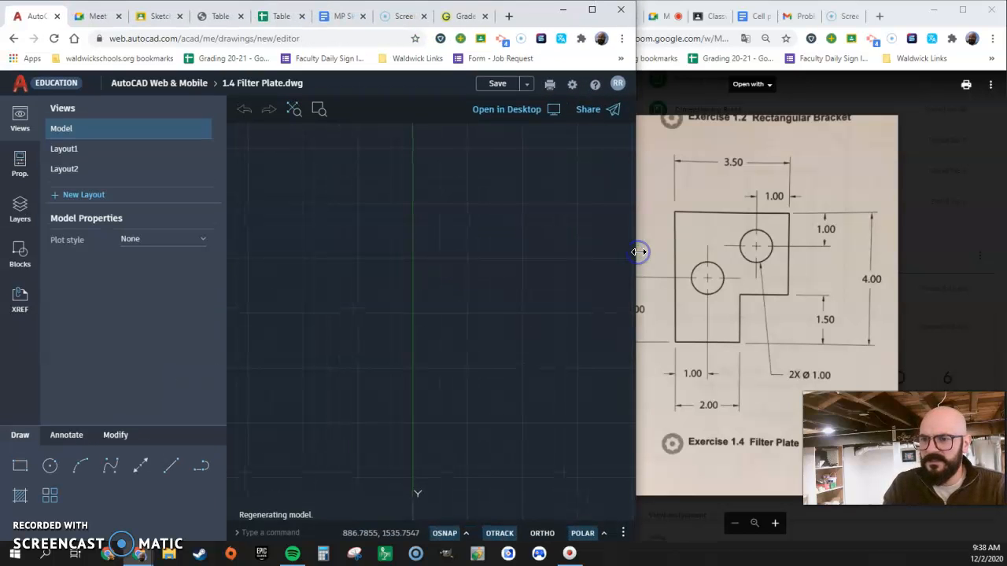
pyautogui.click(905, 16)
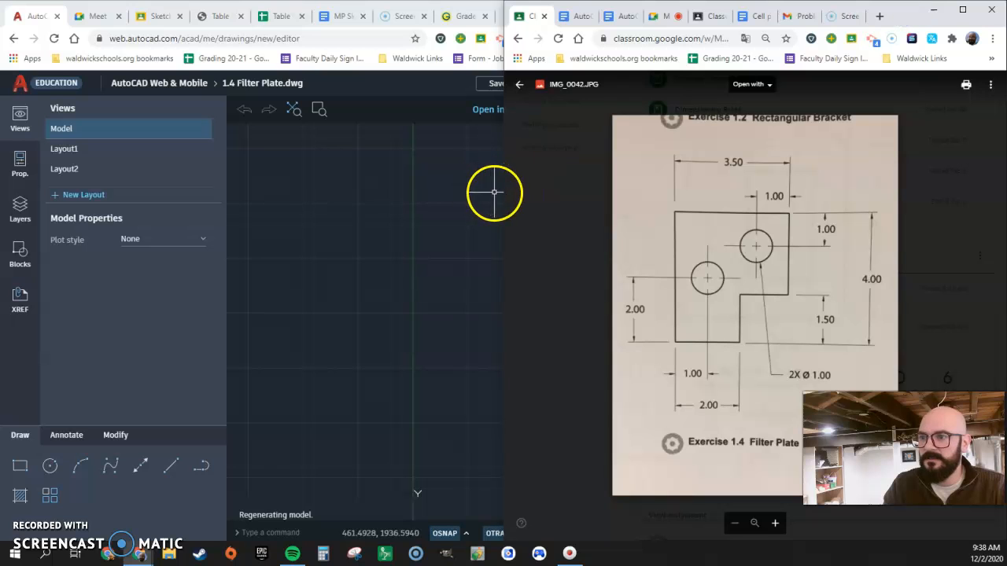
pyautogui.click(505, 198)
pyautogui.moveTo(503, 194); pyautogui.dragTo(652, 202)
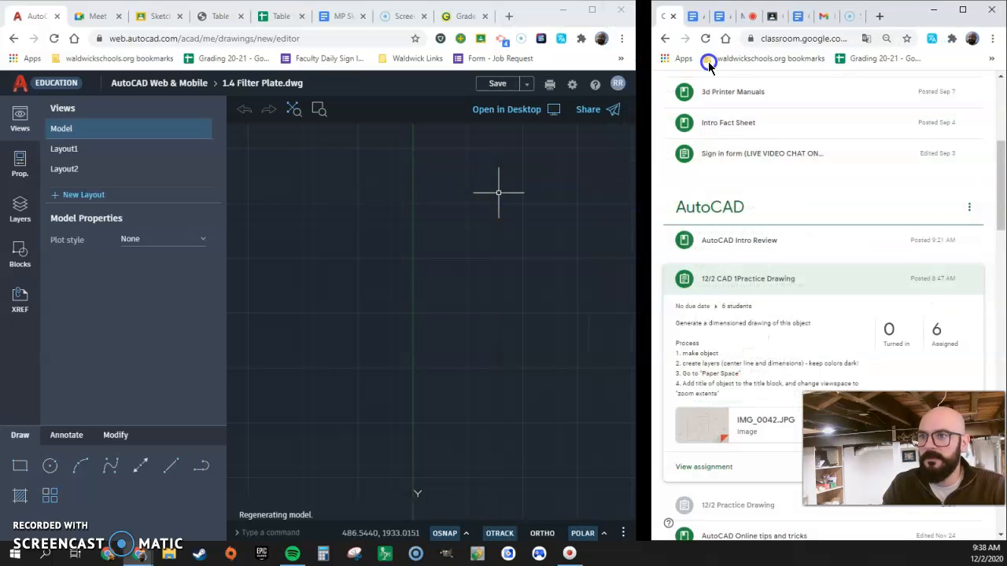
pyautogui.click(705, 417)
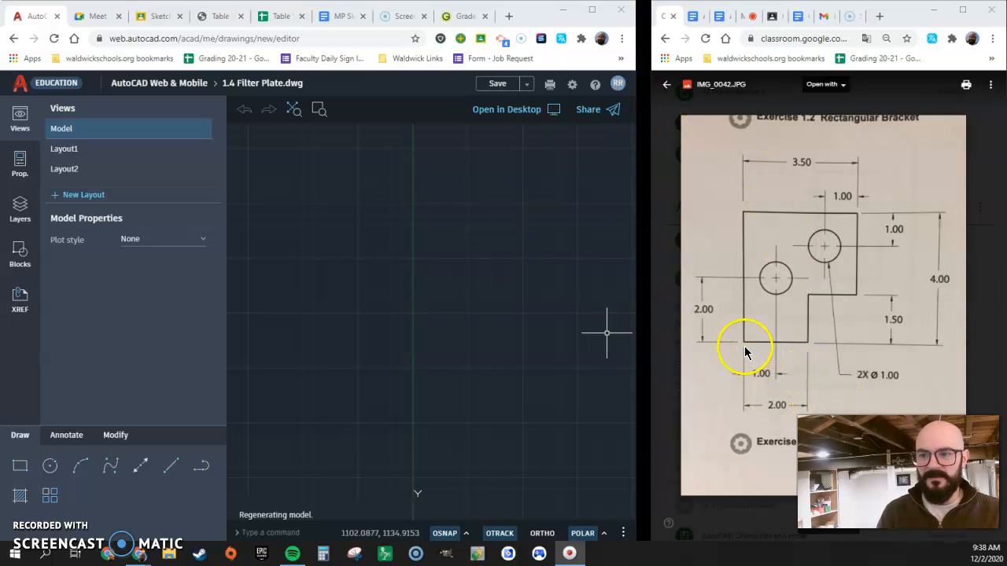
# Step: Draw a rectangle from corner 0,0 to opposite corner 2,4
pyautogui.scroll(-2, 344, 263)
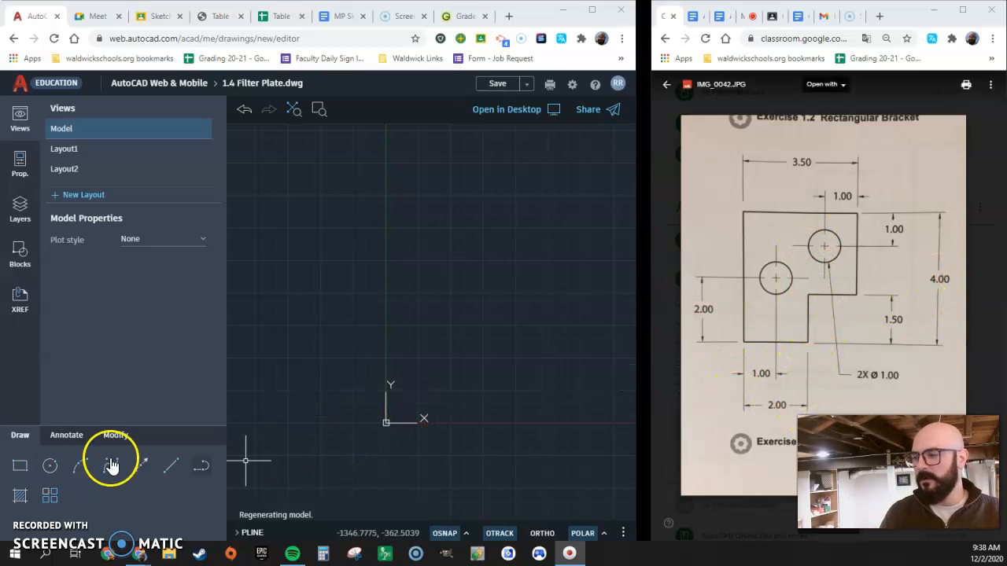
pyautogui.click(24, 466)
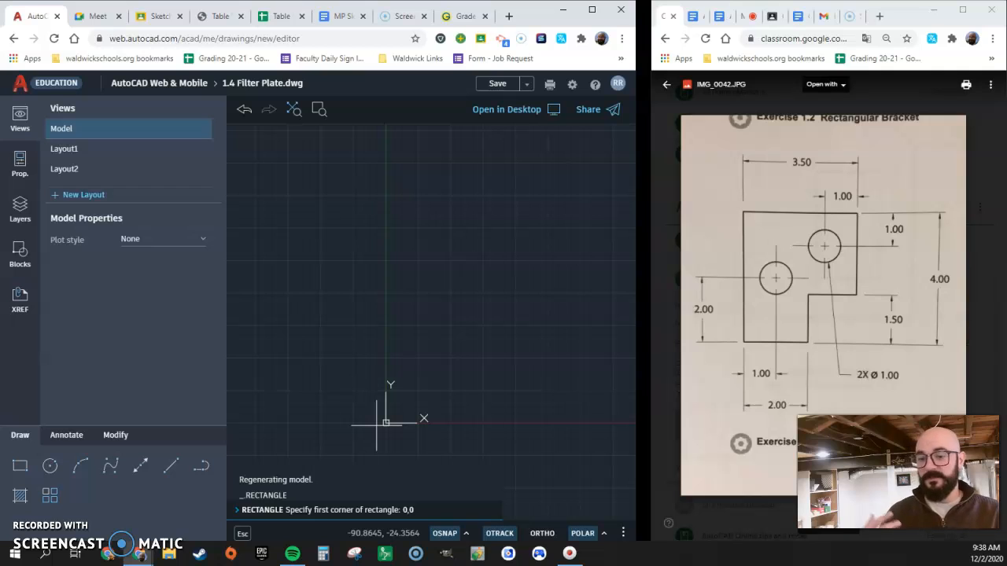
pyautogui.write('0,0')
pyautogui.press('Return')
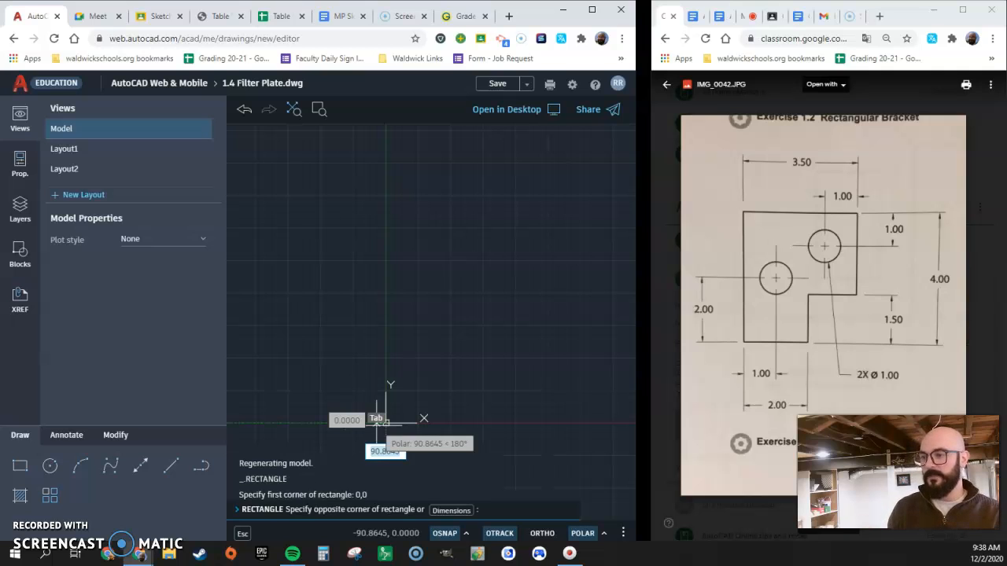
pyautogui.click(424, 364)
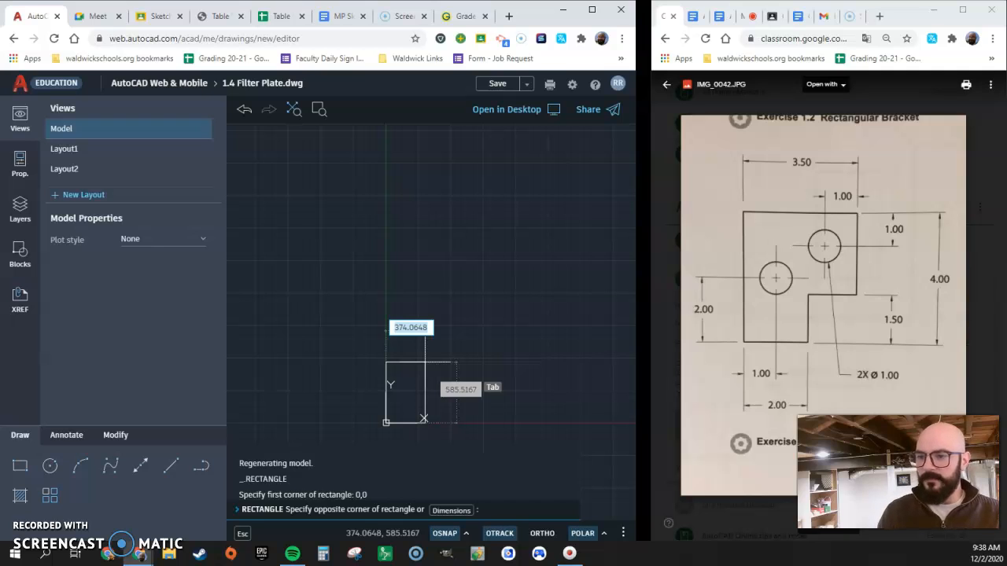
pyautogui.write('2')
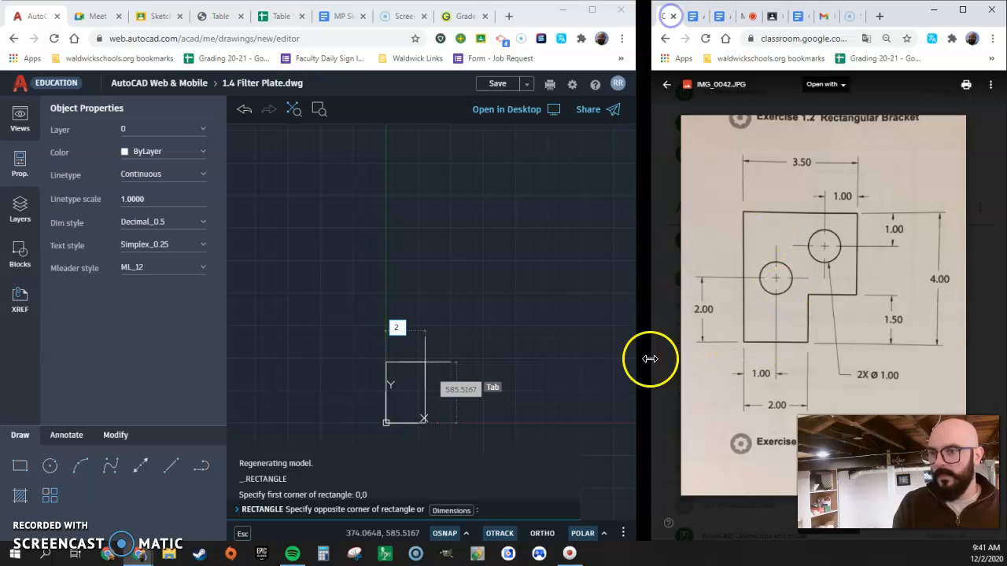
pyautogui.press('BackSpace')
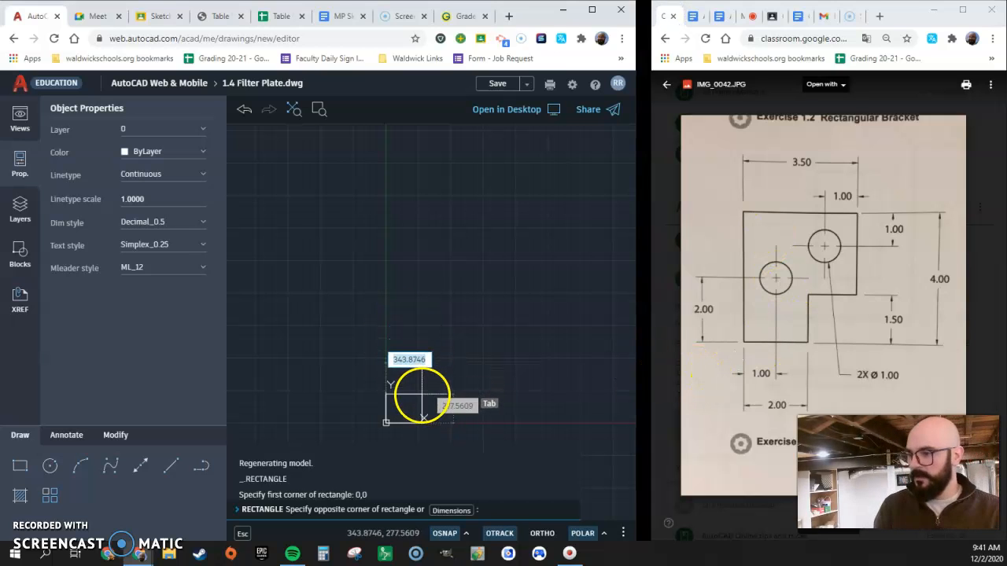
pyautogui.click(500, 509)
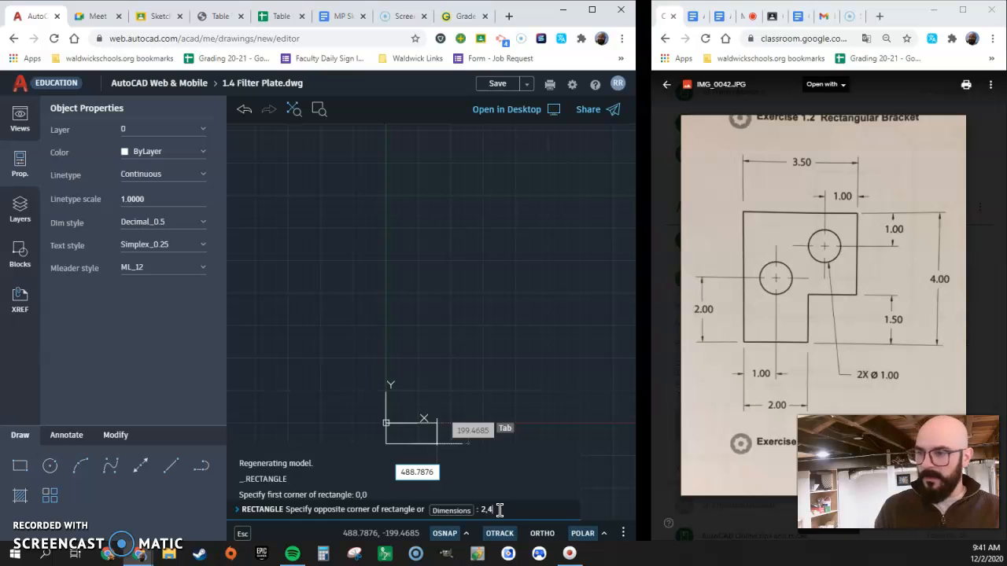
pyautogui.write('2,4')
pyautogui.press('Return')
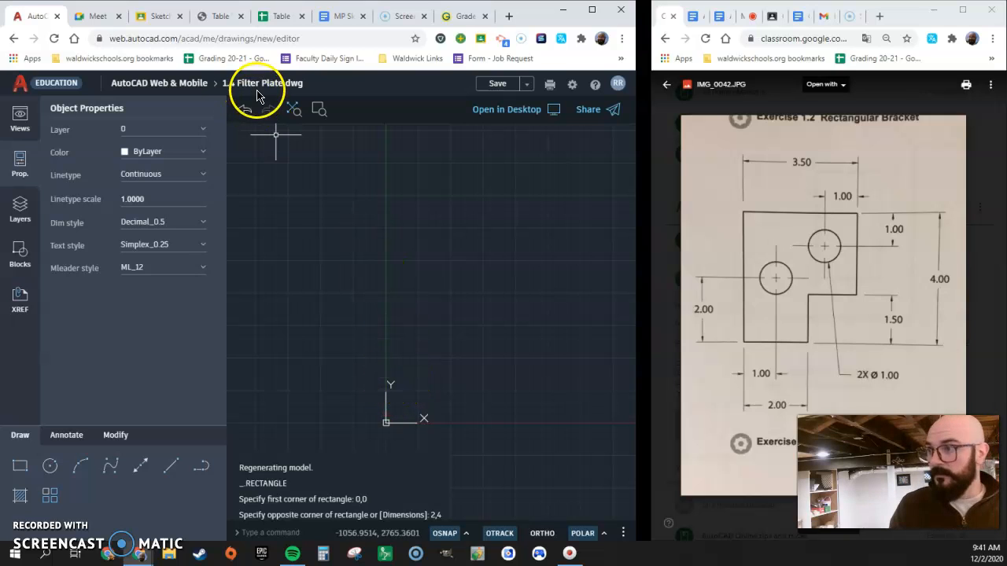
# Step: Draw connected lines from the rectangle's upper-right corner, 1.5 to the right, 2.5 down and straight back to the rectangle's right edge
pyautogui.click(290, 113)
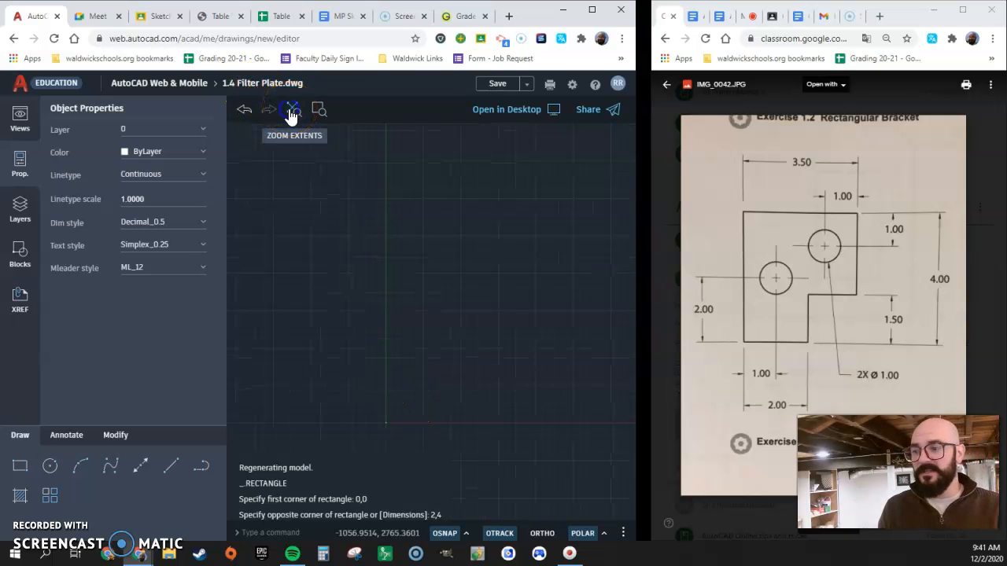
pyautogui.scroll(-4, 382, 378)
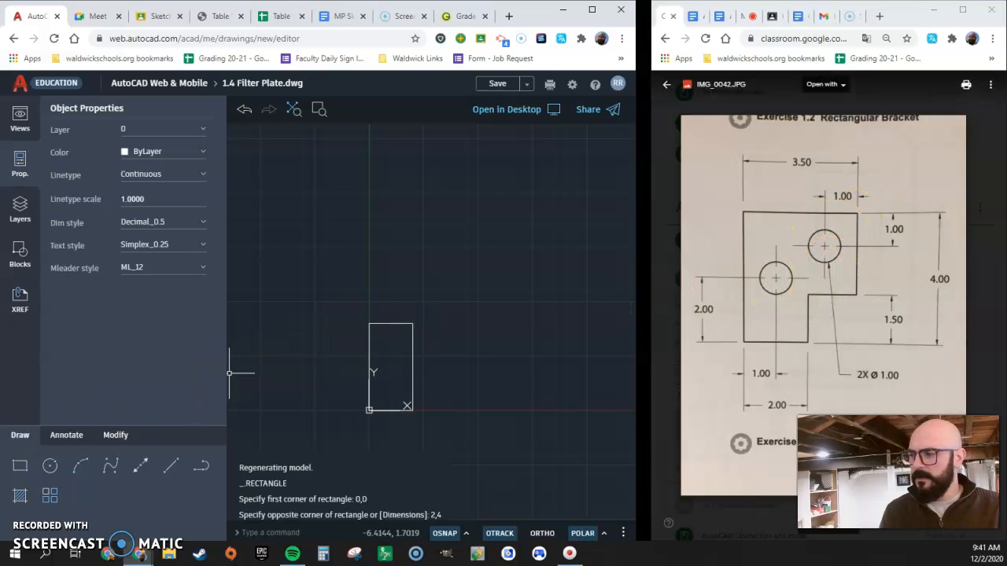
pyautogui.click(171, 470)
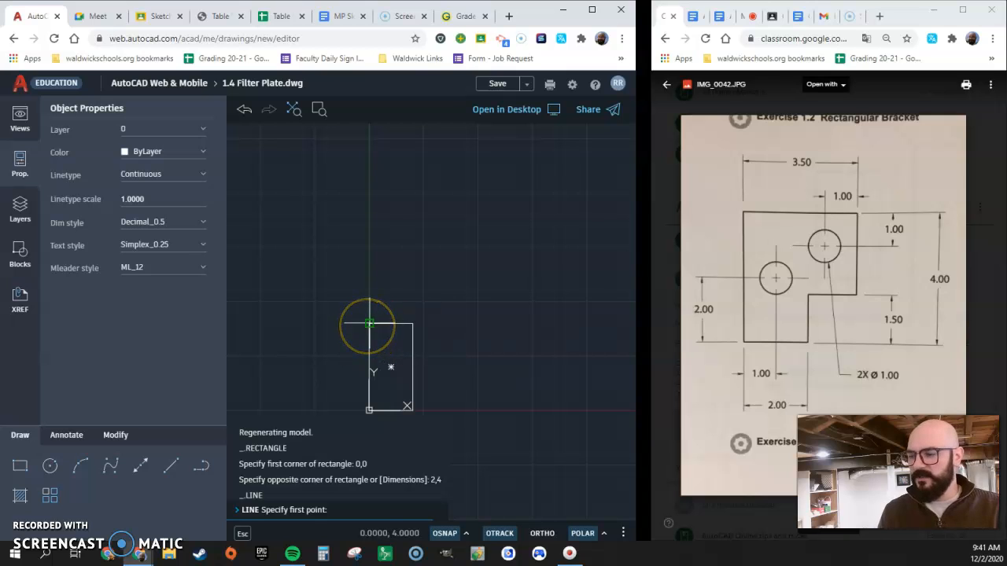
pyautogui.click(413, 323)
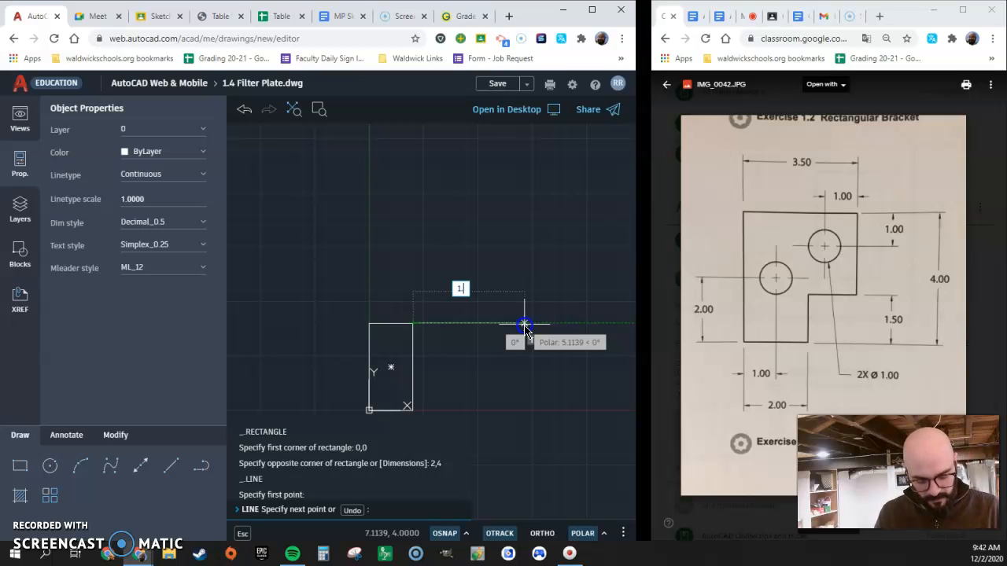
pyautogui.press('Return')
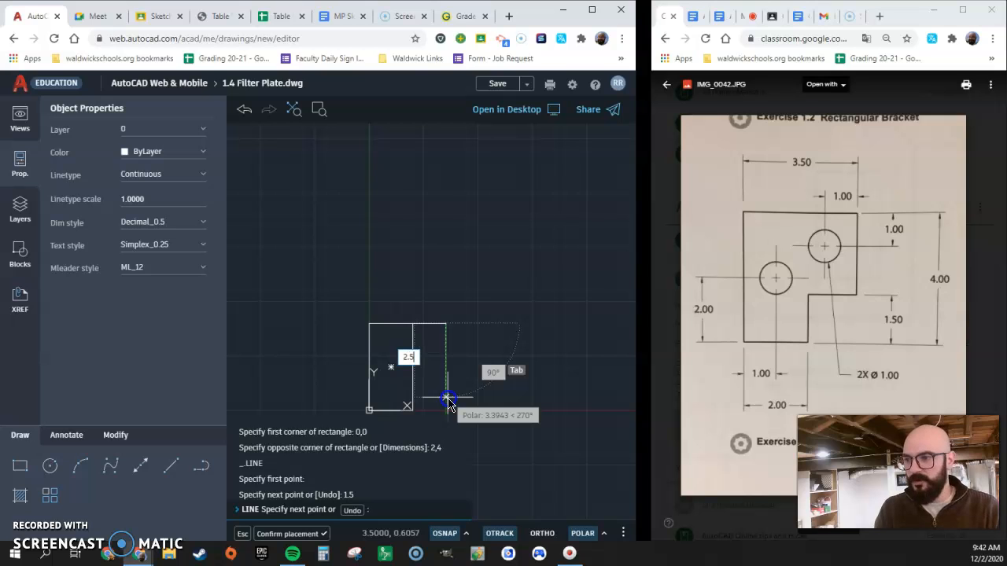
pyautogui.press('Tab')
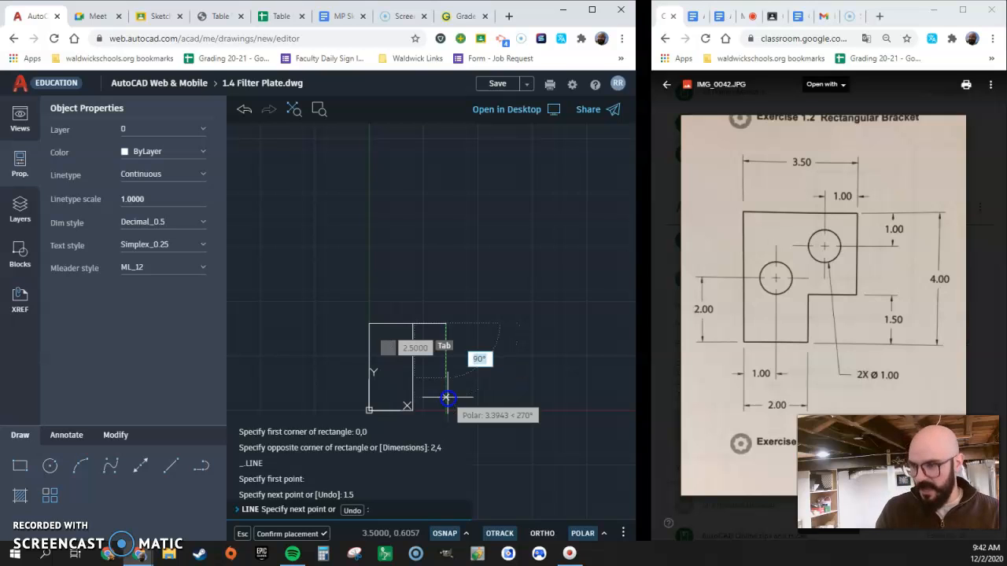
pyautogui.press('Return')
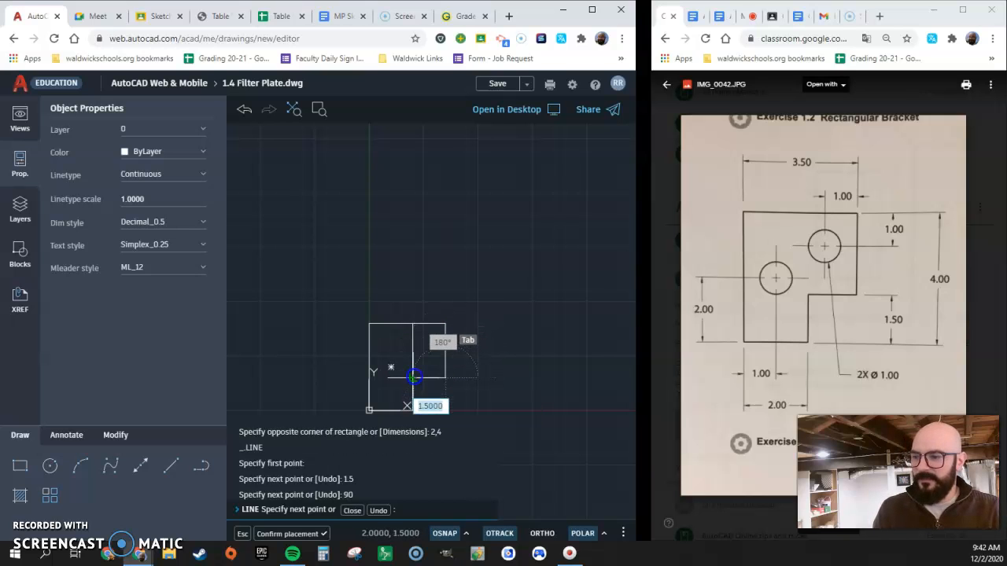
pyautogui.scroll(3, 414, 377)
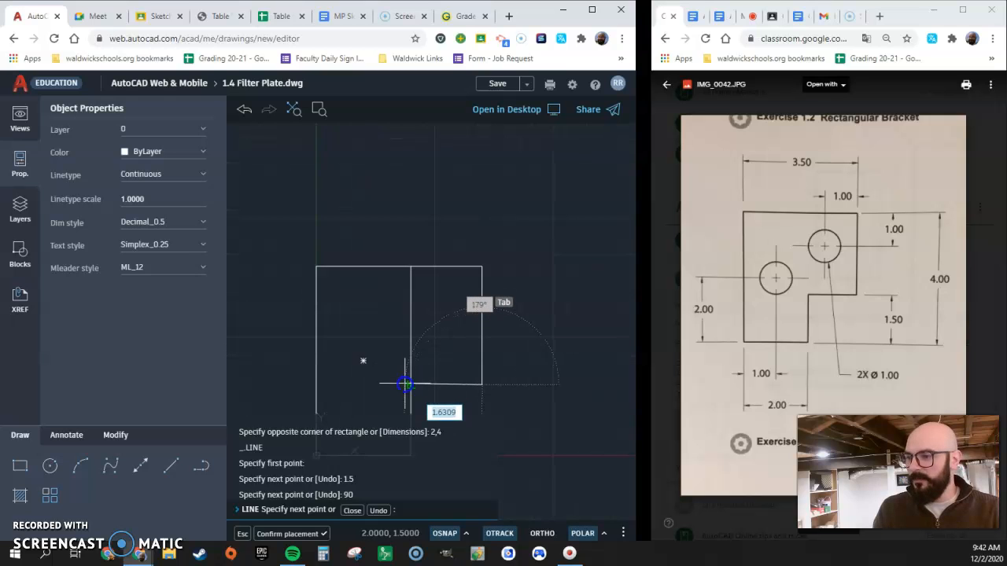
pyautogui.click(410, 385)
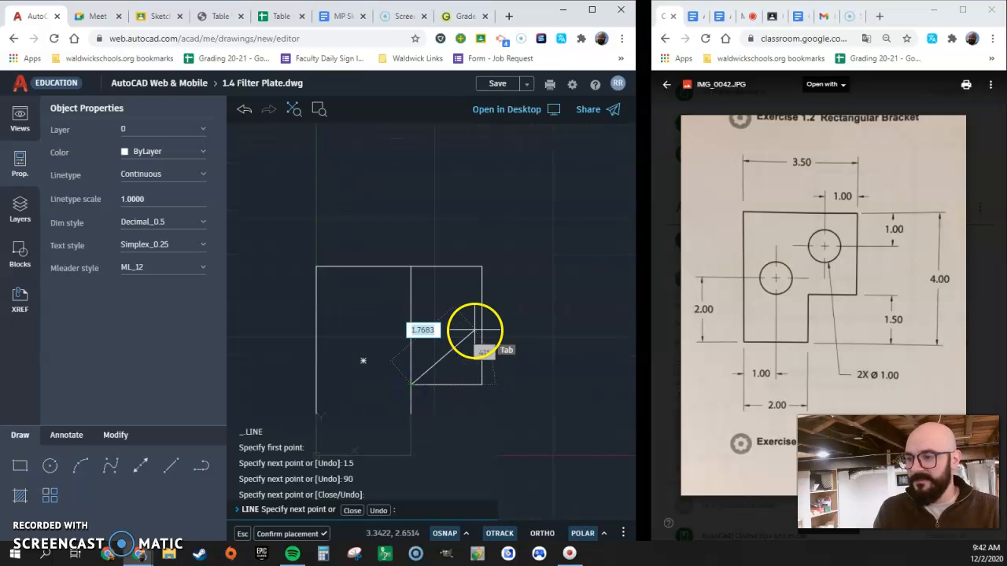
pyautogui.scroll(-1, 370, 179)
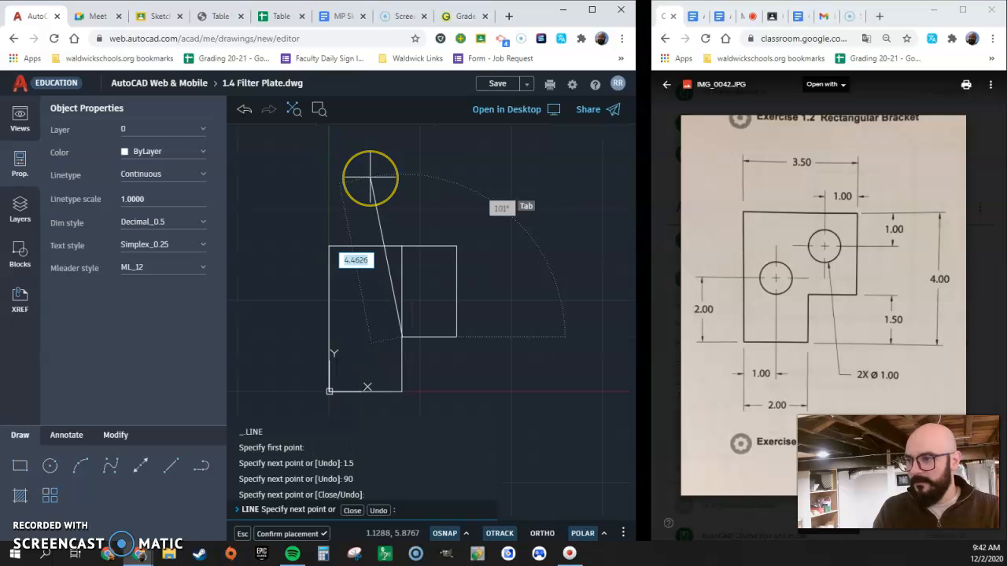
pyautogui.press('Escape')
pyautogui.press('Escape')
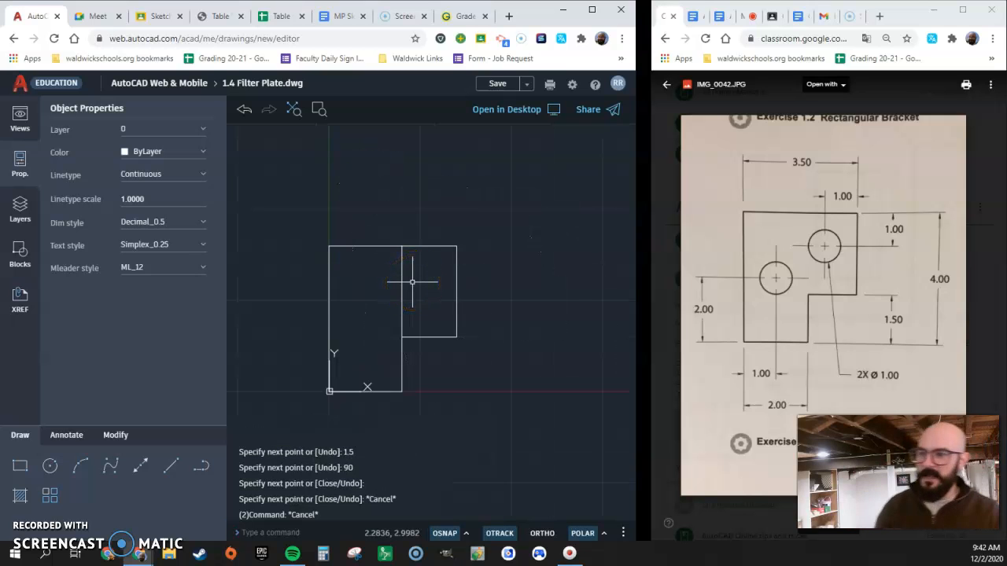
# Step: Trim away the interior edge between the rectangle and the added section to leave a single plate outline
pyautogui.click(169, 465)
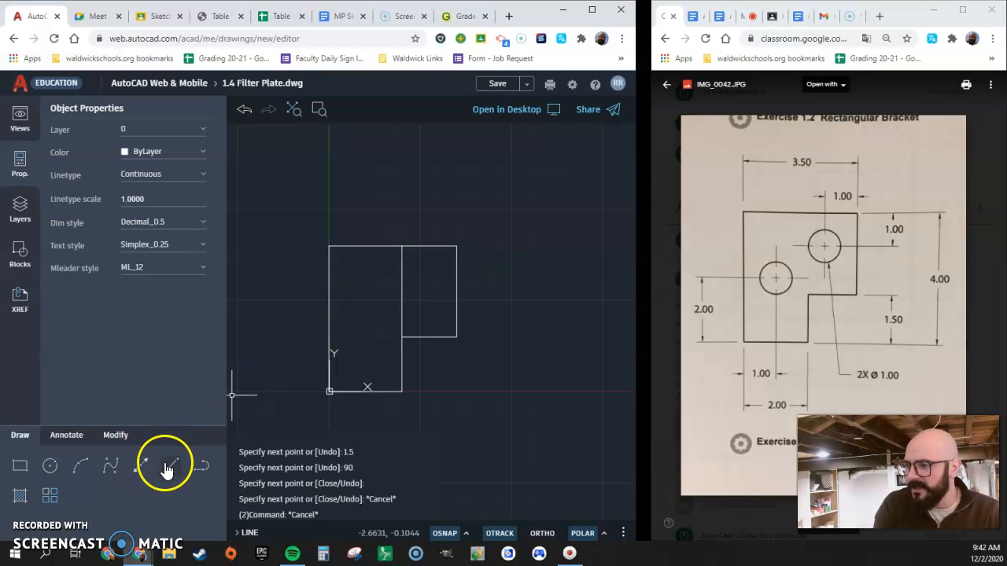
pyautogui.click(116, 436)
pyautogui.click(178, 472)
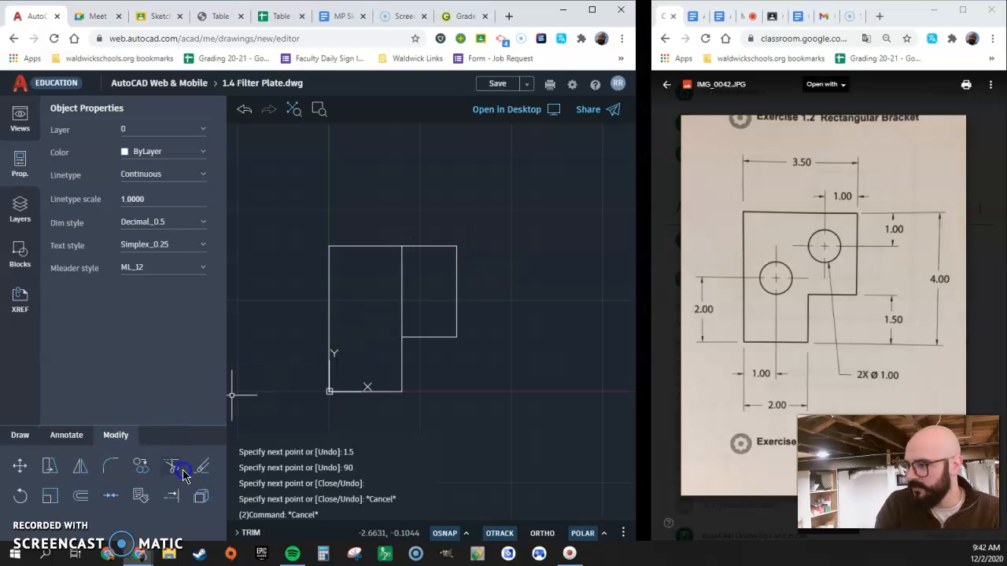
pyautogui.click(404, 314)
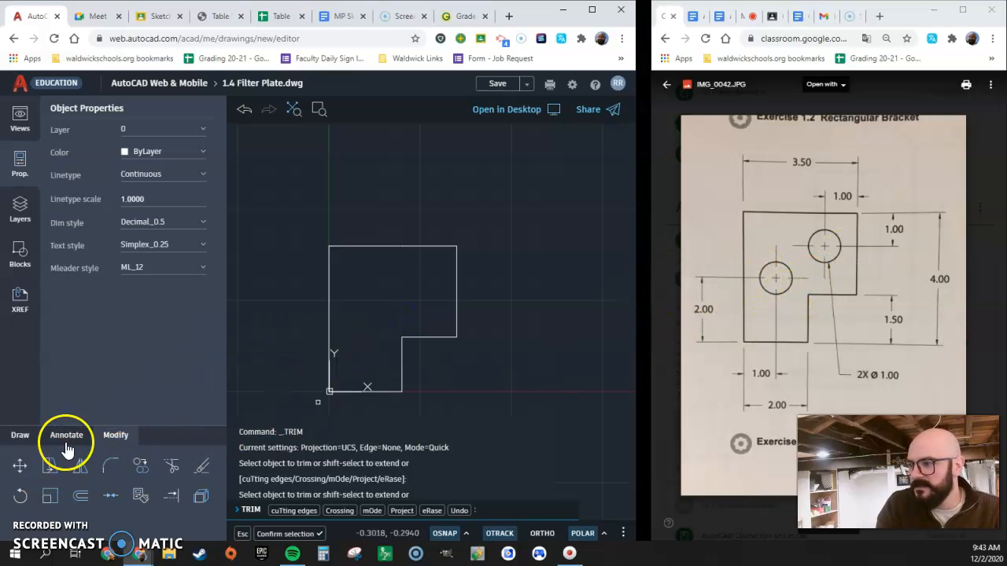
# Step: Draw the plate's lower-left hole as a circle centred at 1,2 with a radius of .5
pyautogui.click(22, 435)
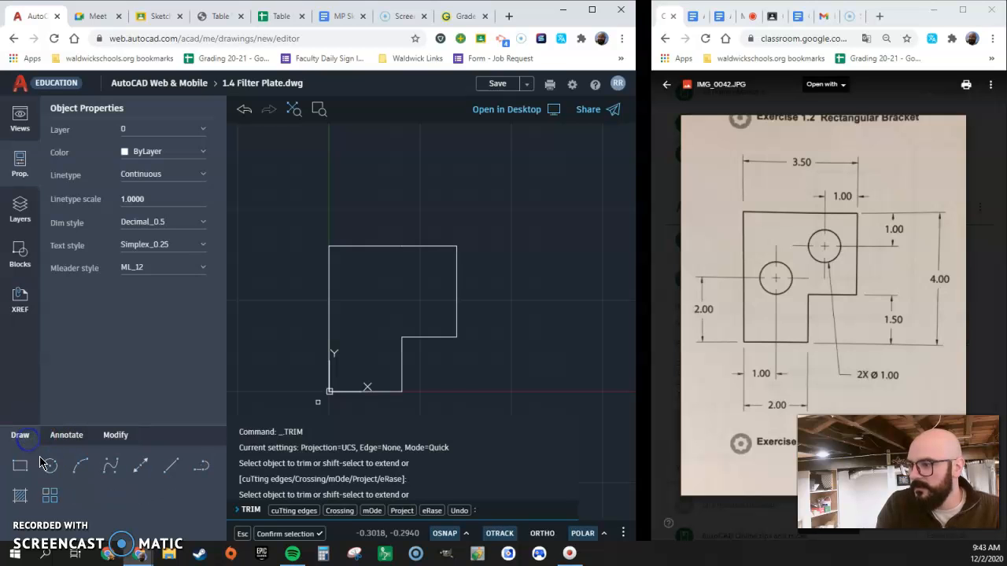
pyautogui.click(49, 466)
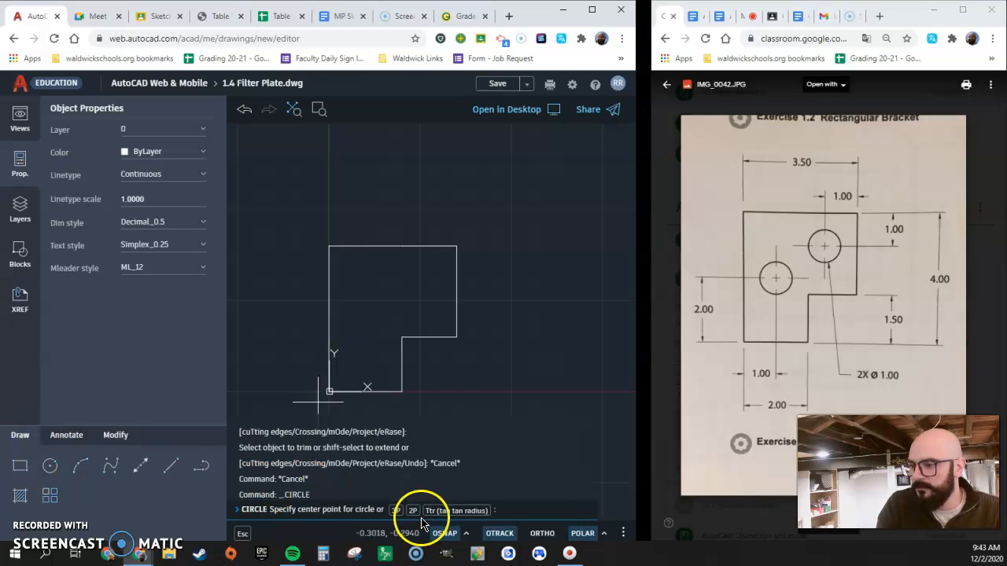
pyautogui.click(543, 410)
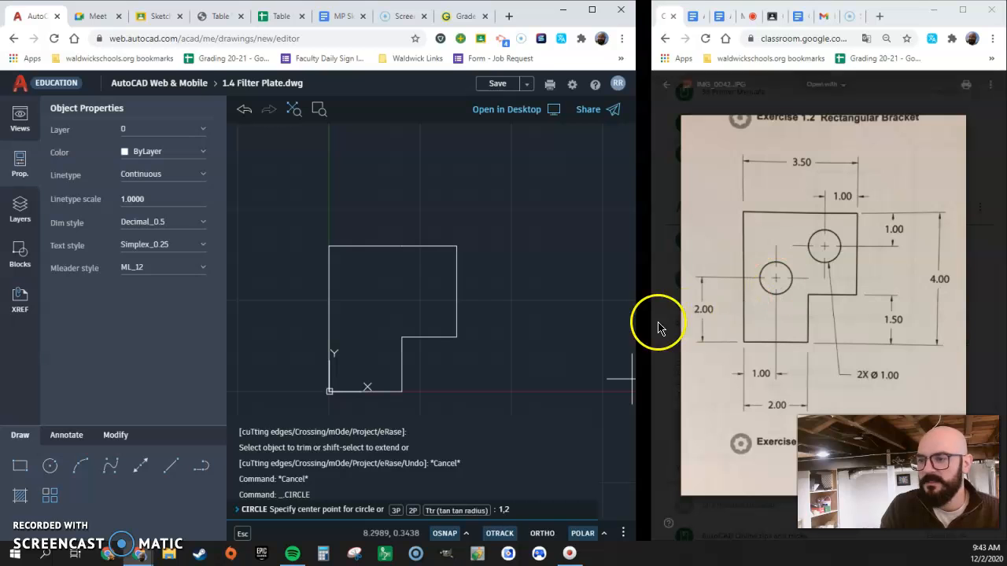
pyautogui.press('Return')
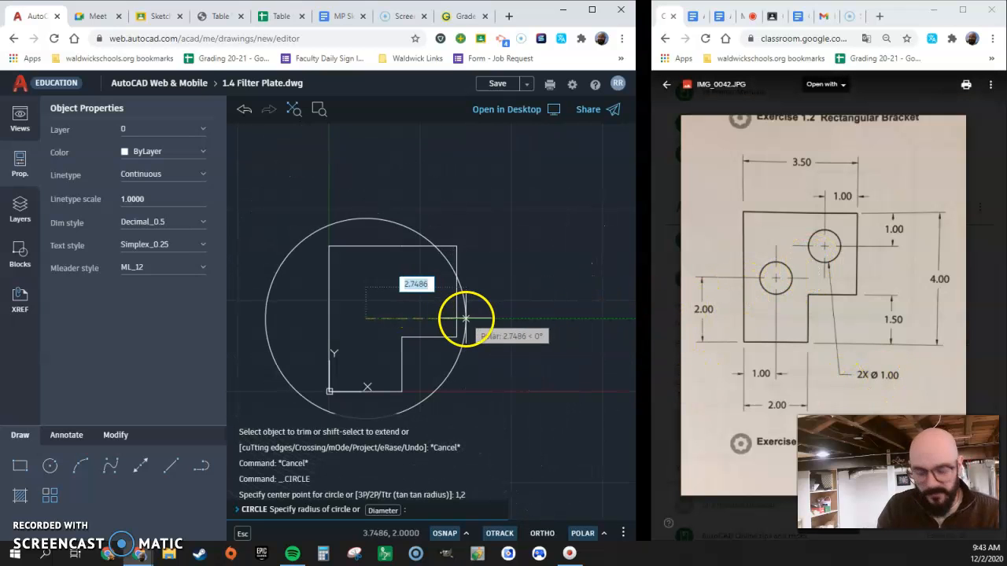
pyautogui.write('.5')
pyautogui.press('Return')
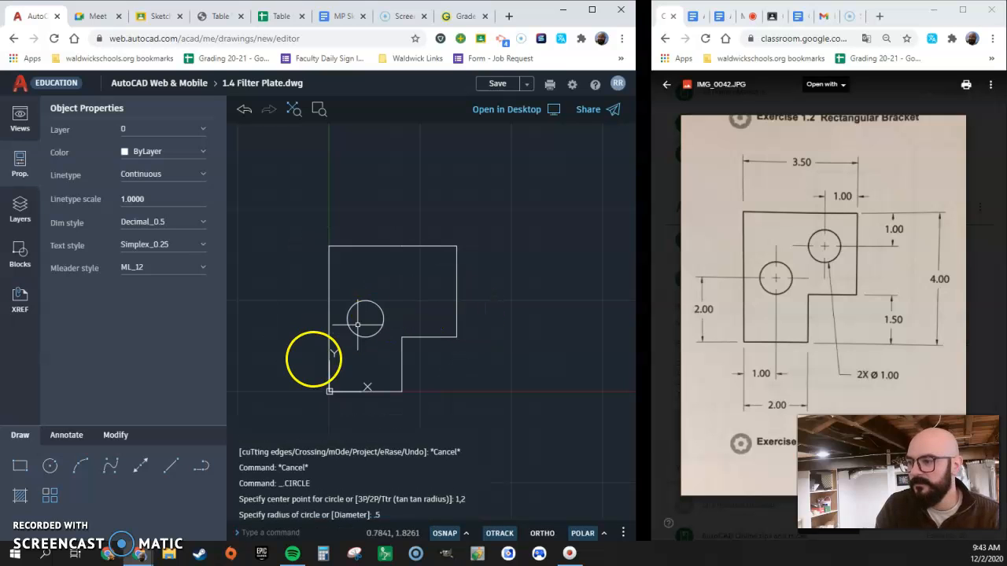
# Step: Draw the plate's upper-right hole as a circle centred at 2.5,3 with a radius of .5
pyautogui.click(48, 470)
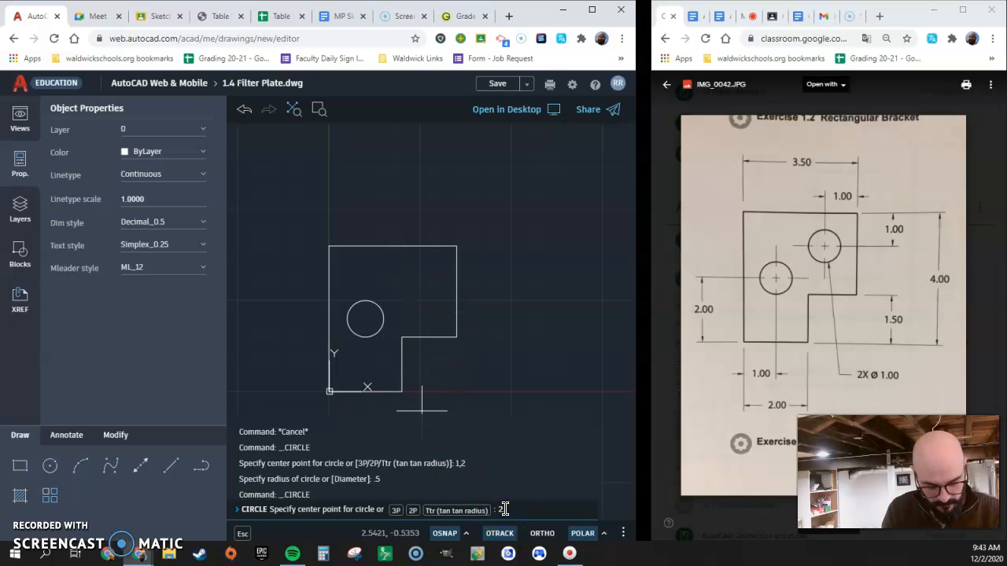
pyautogui.write(',')
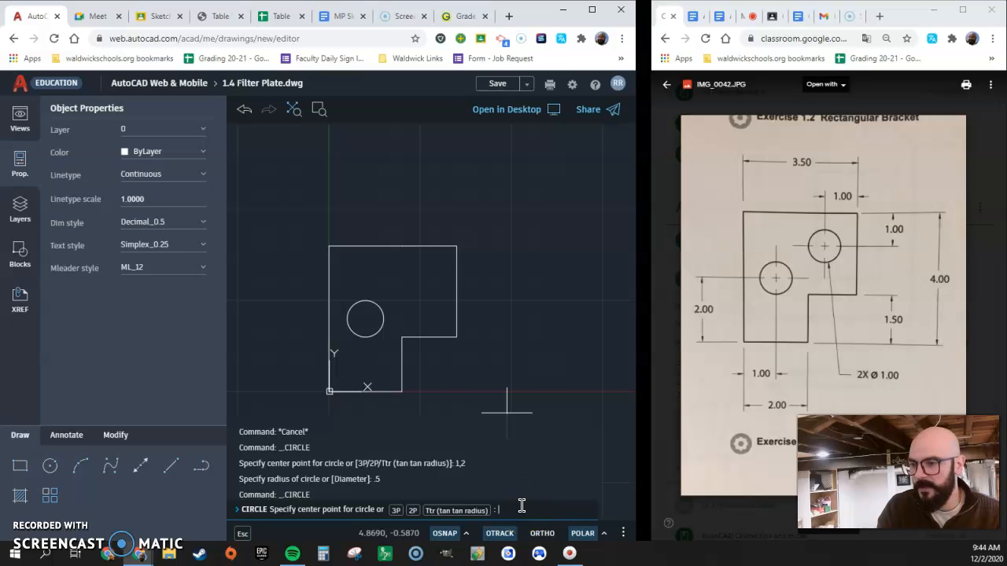
pyautogui.write('2.5,3')
pyautogui.press('Return')
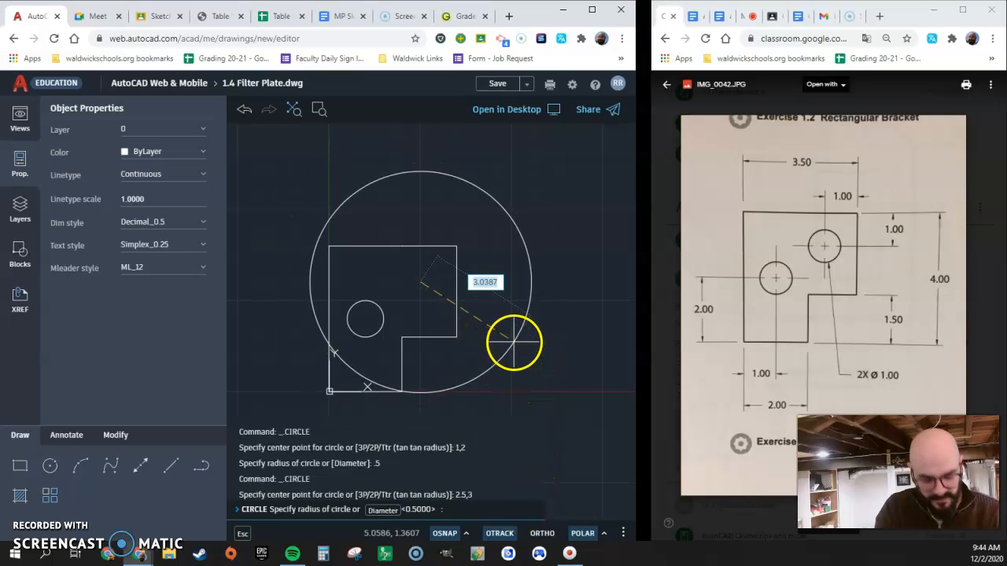
pyautogui.press('Return')
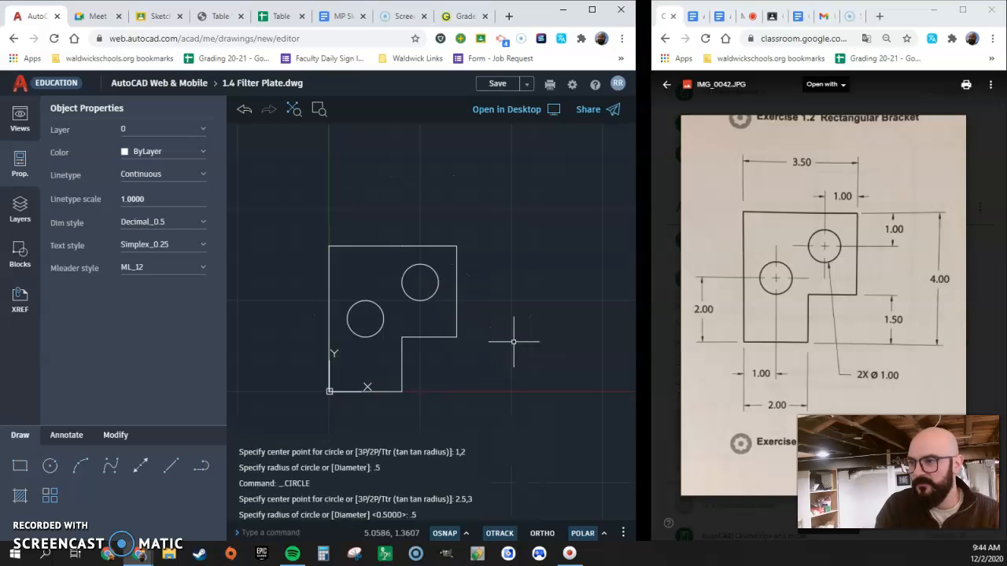